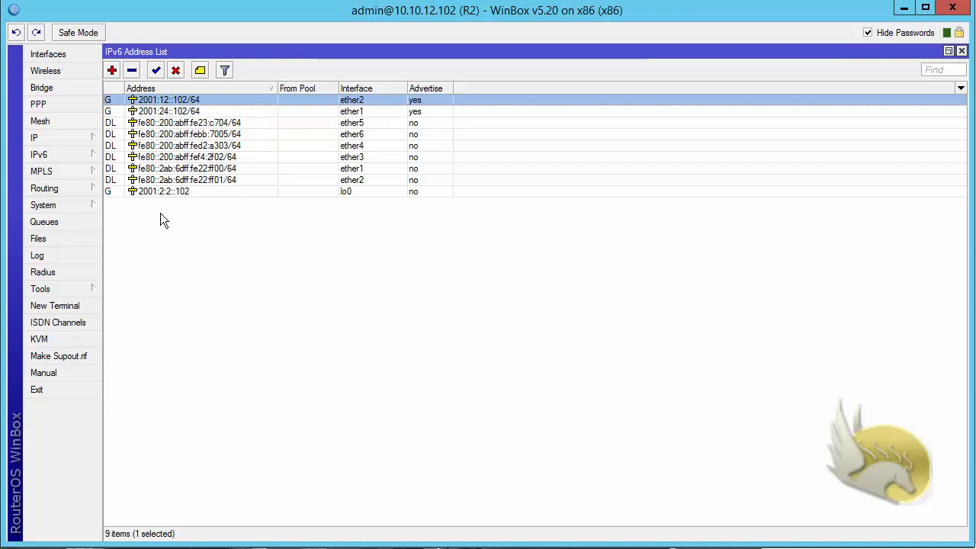
Open the RIPng configuration of router R2 and maximize its window.
left_click(166, 192)
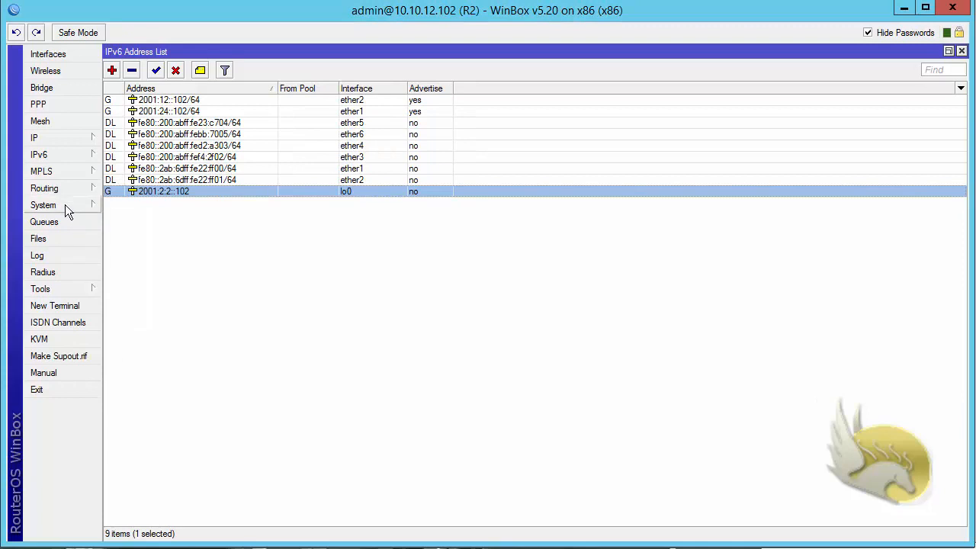
left_click(61, 189)
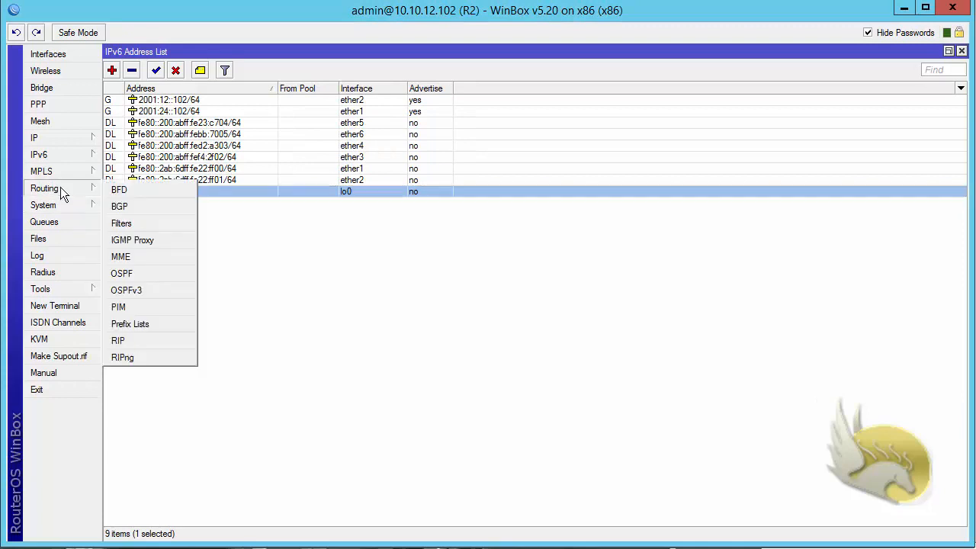
left_click(143, 356)
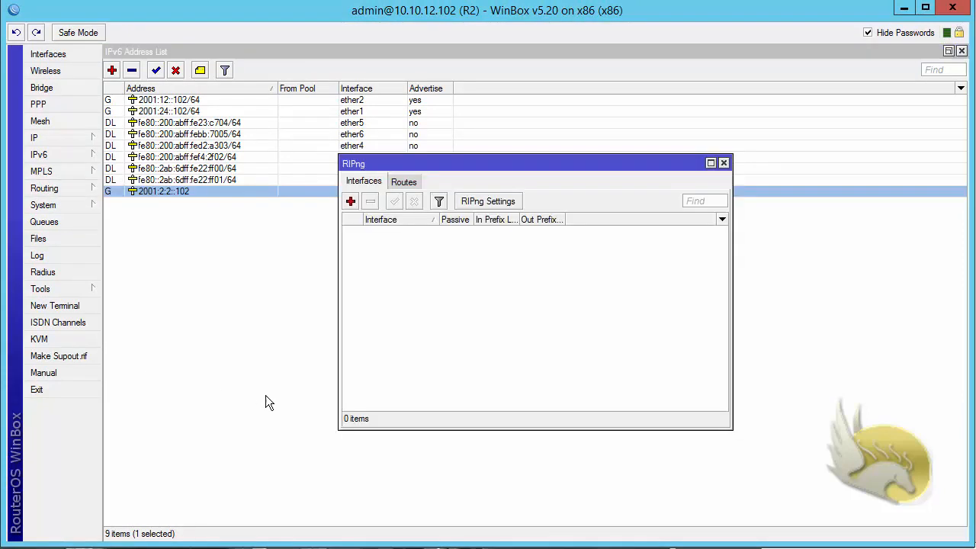
double_click(430, 163)
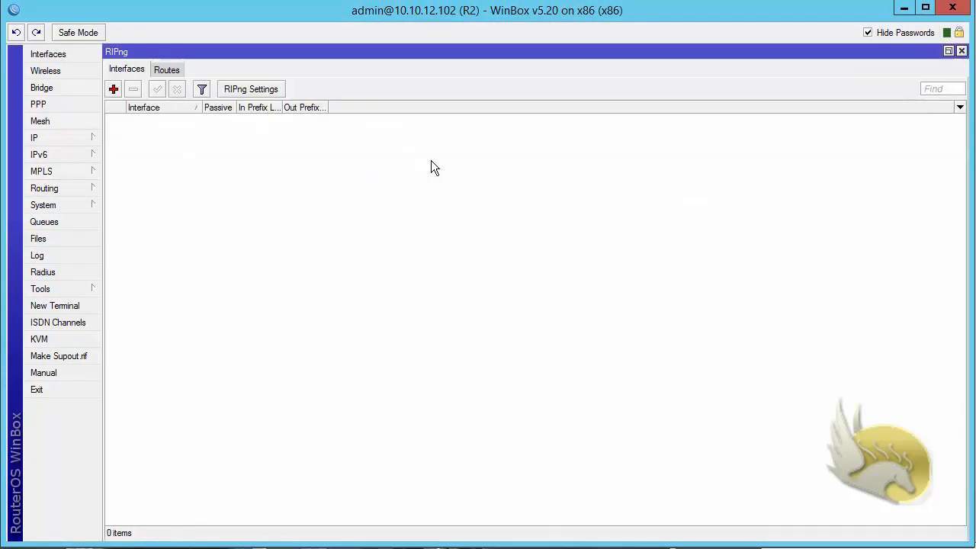
Review R2's global RIPng settings without changing them, and check its RIPng routes.
left_click(229, 92)
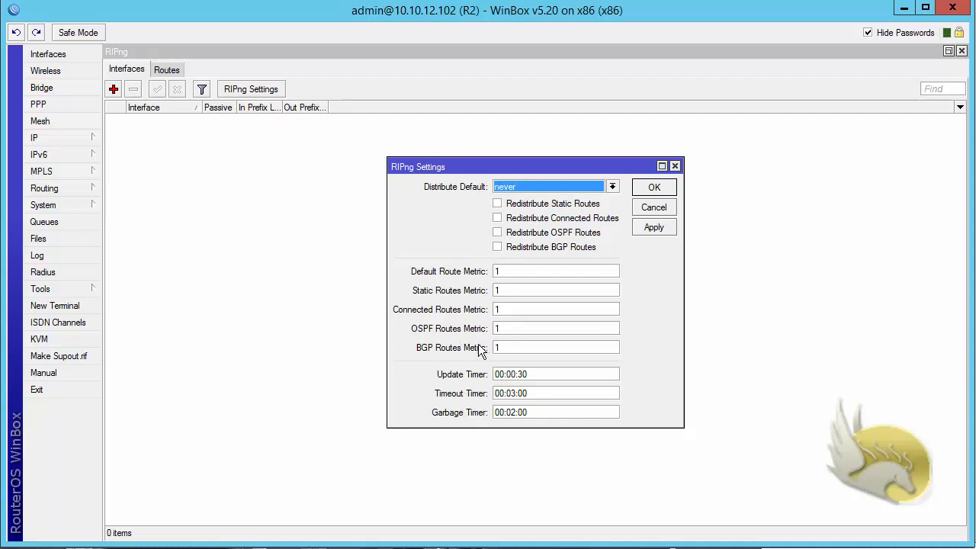
left_click(647, 209)
left_click(166, 71)
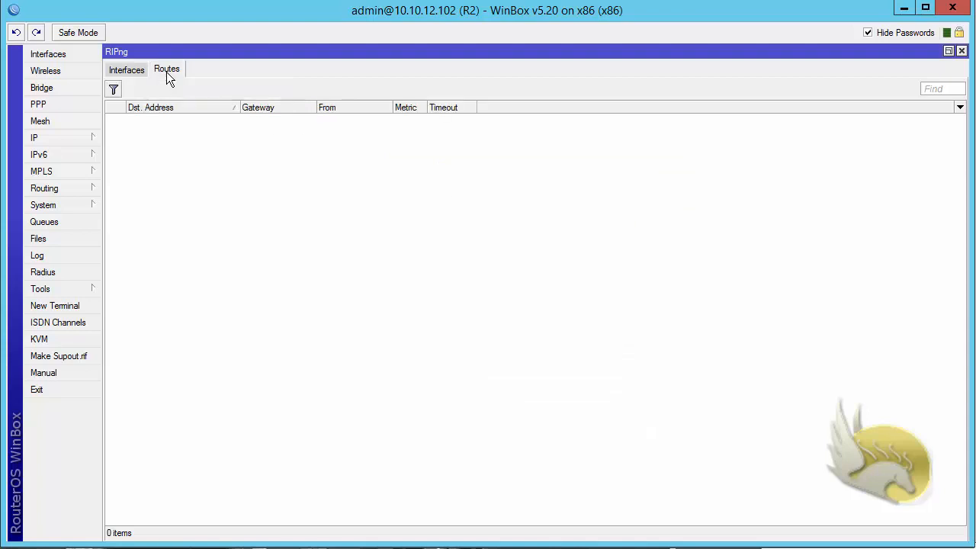
left_click(128, 71)
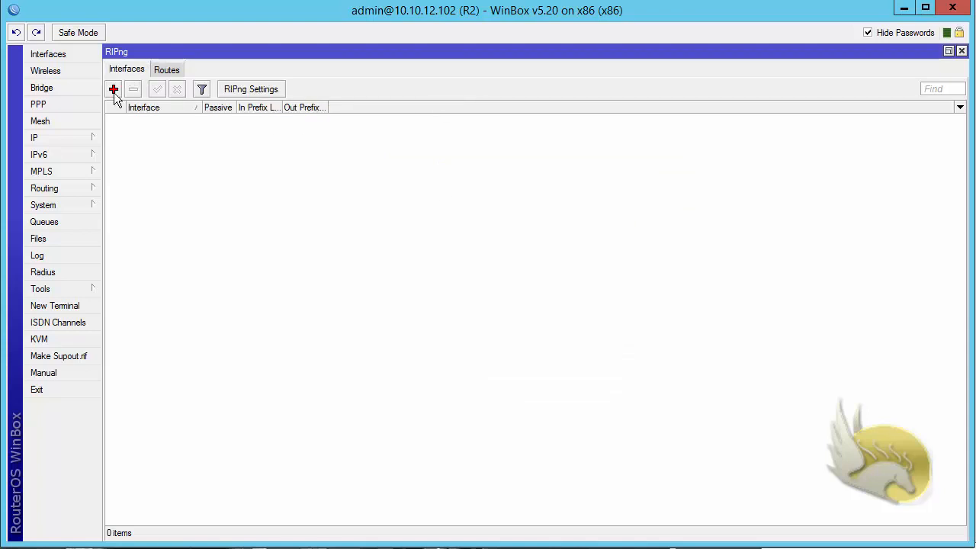
Add a RIPng interface entry on R2 covering all interfaces and check the resulting RIPng routes.
left_click(114, 90)
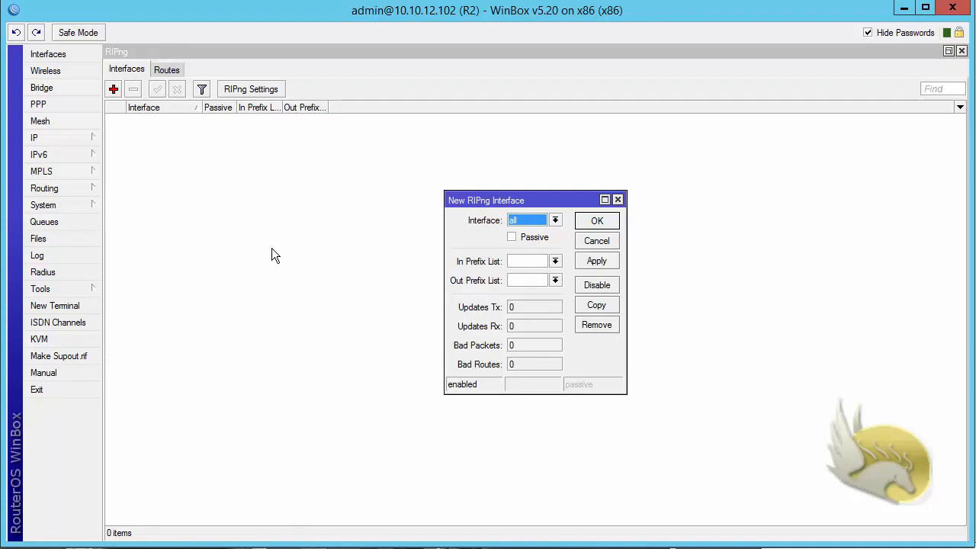
left_click(556, 220)
left_click(555, 220)
left_click(593, 227)
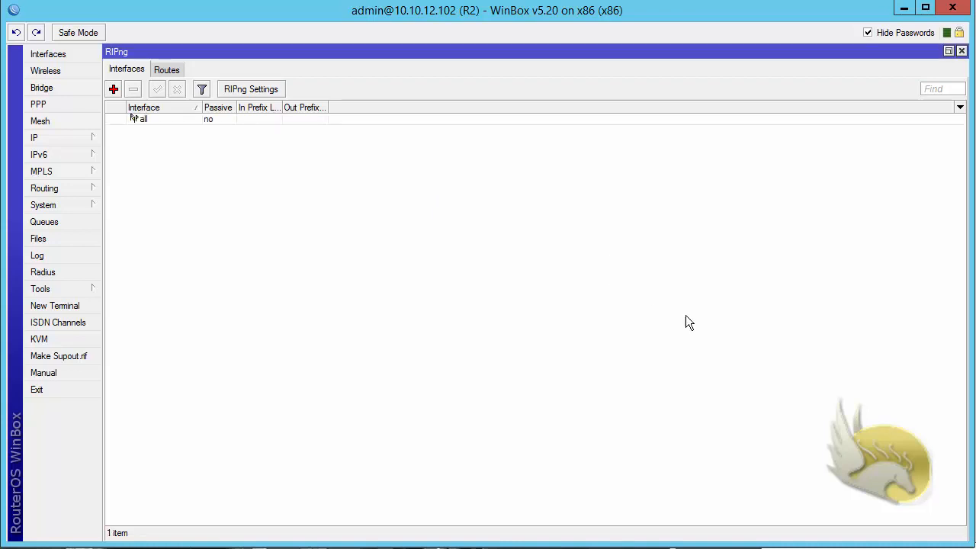
left_click(174, 76)
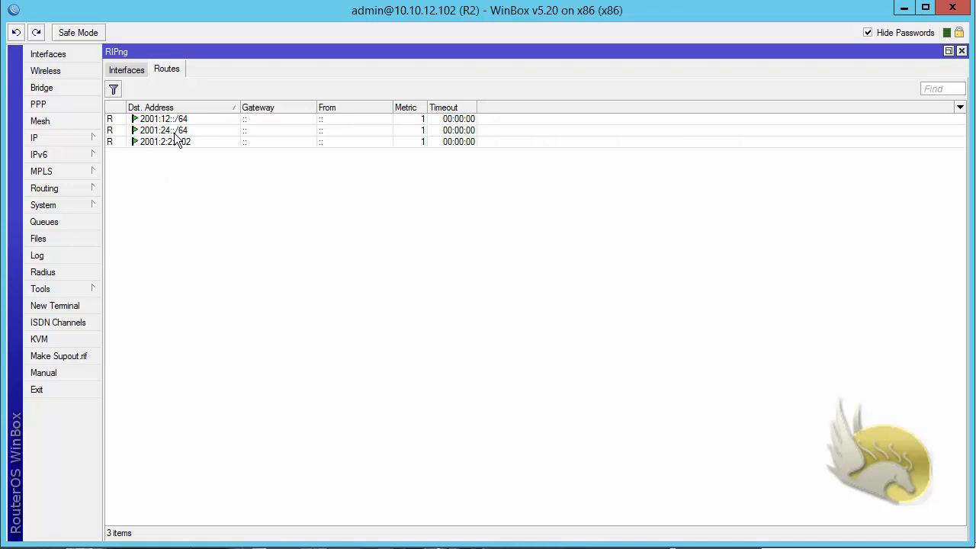
left_click(129, 71)
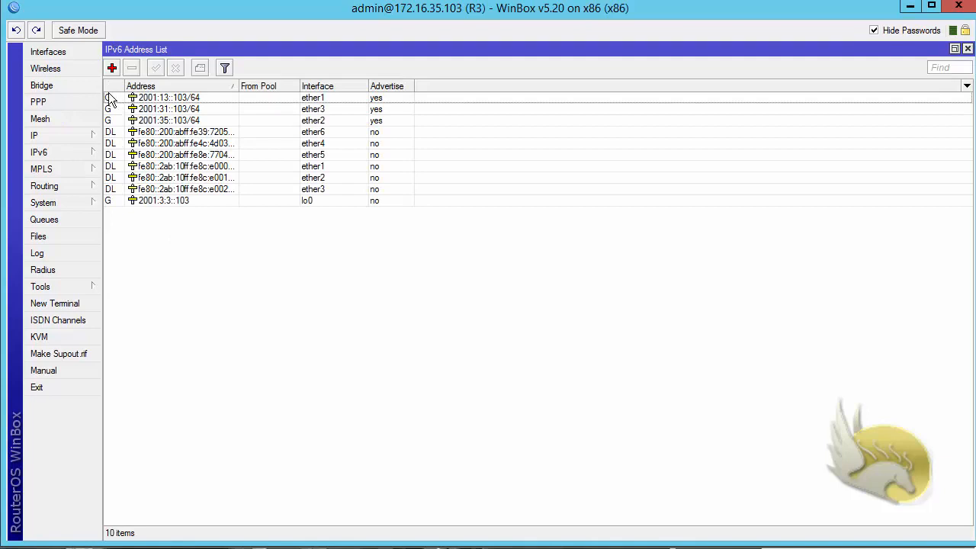
On router R3, enable RIPng on all interfaces and view its RIPng routes.
left_click(74, 188)
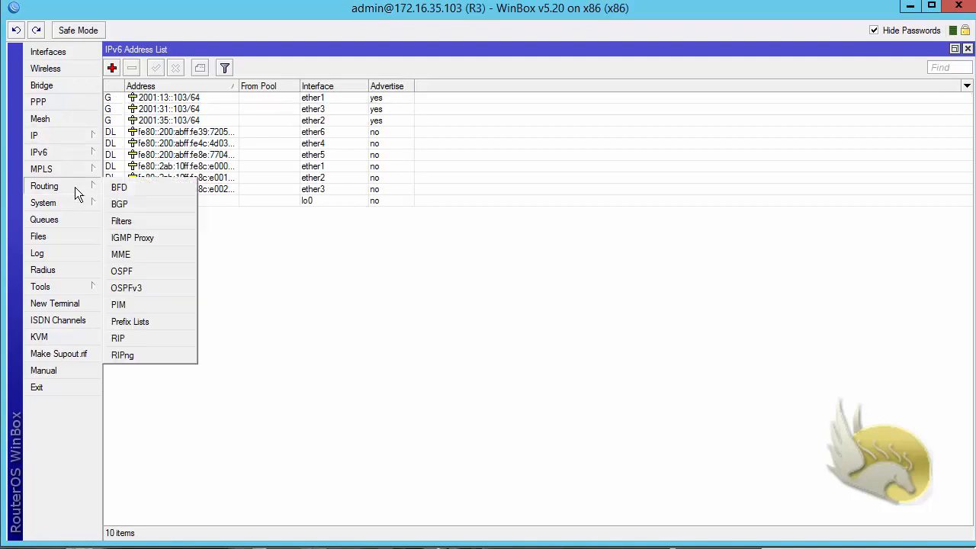
left_click(151, 354)
left_click(353, 199)
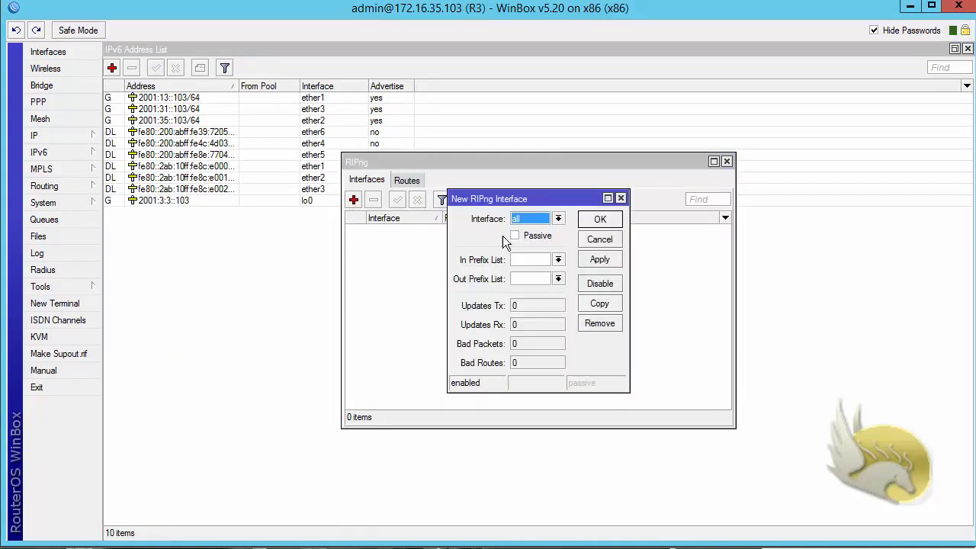
left_click(599, 219)
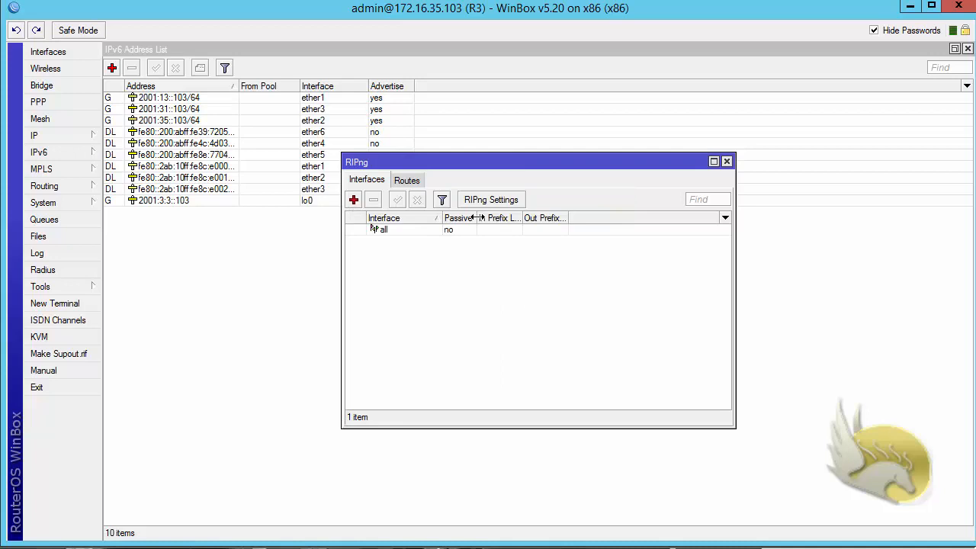
left_click(406, 180)
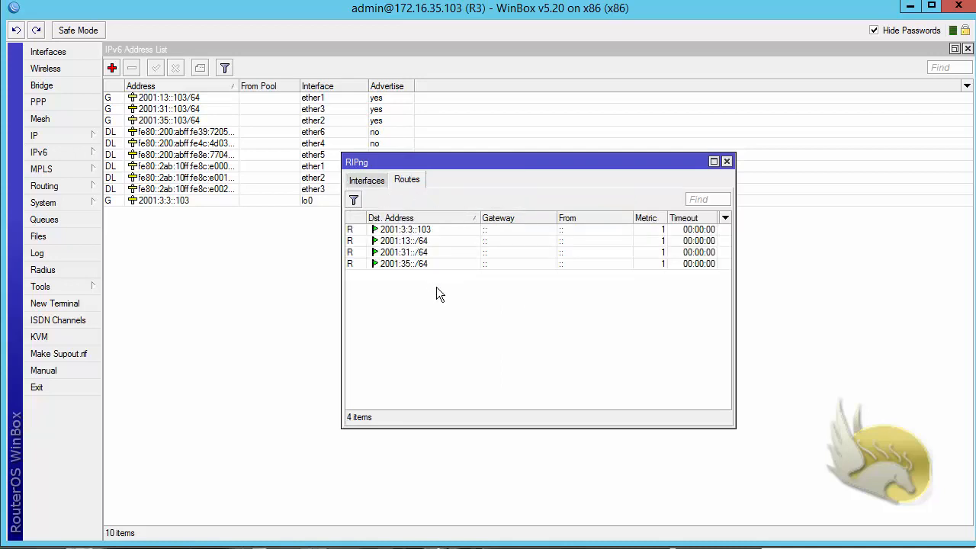
double_click(466, 162)
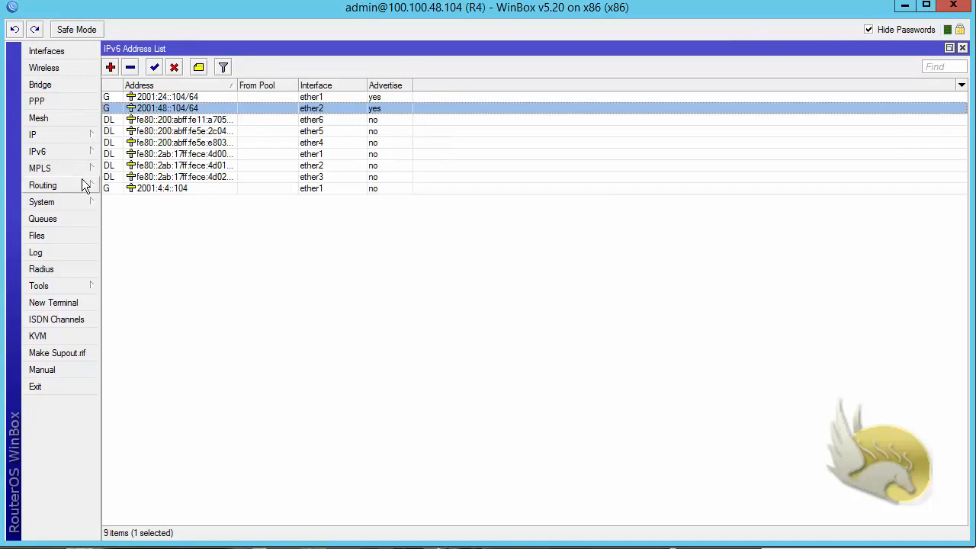
On router R4, add a RIPng entry for all interfaces, check the learned routes, and close the RIPng window.
left_click(83, 185)
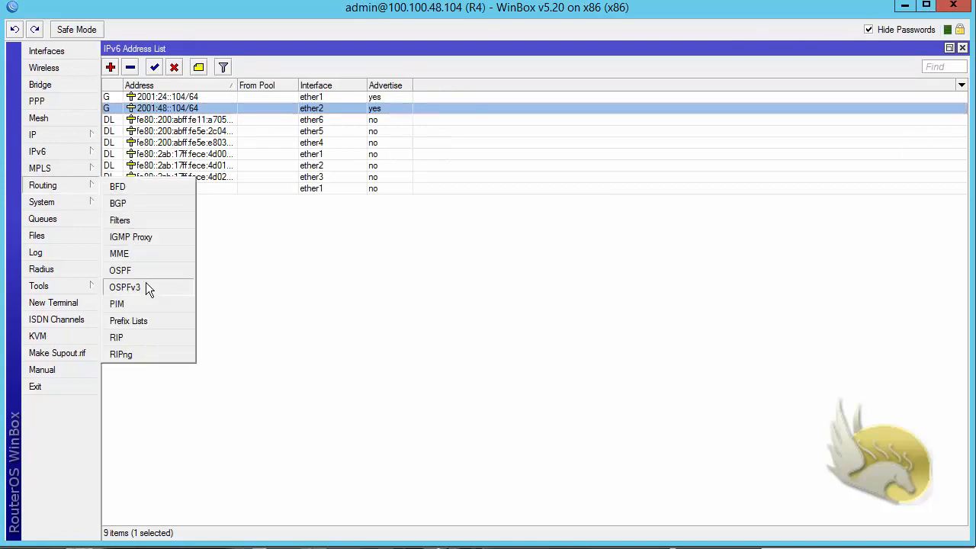
left_click(151, 353)
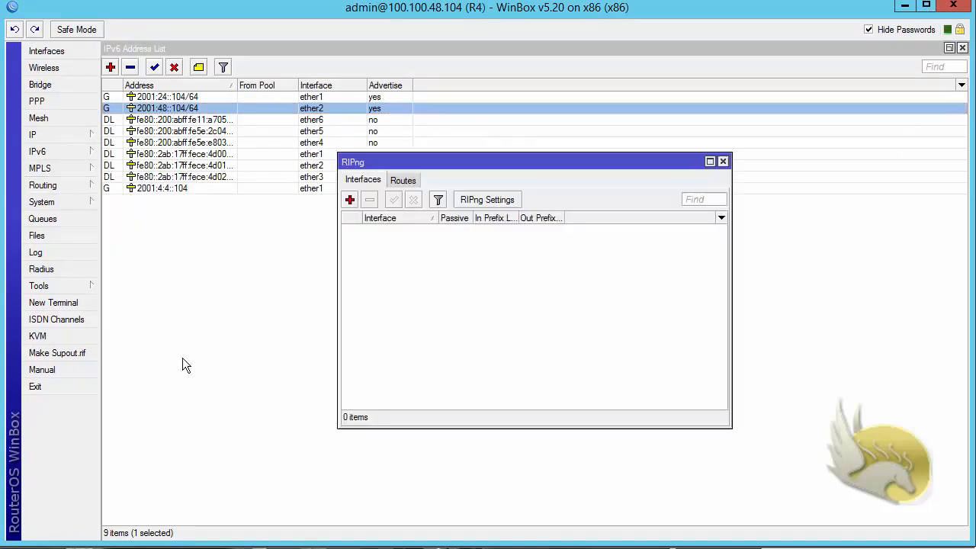
left_click(349, 200)
left_click(591, 216)
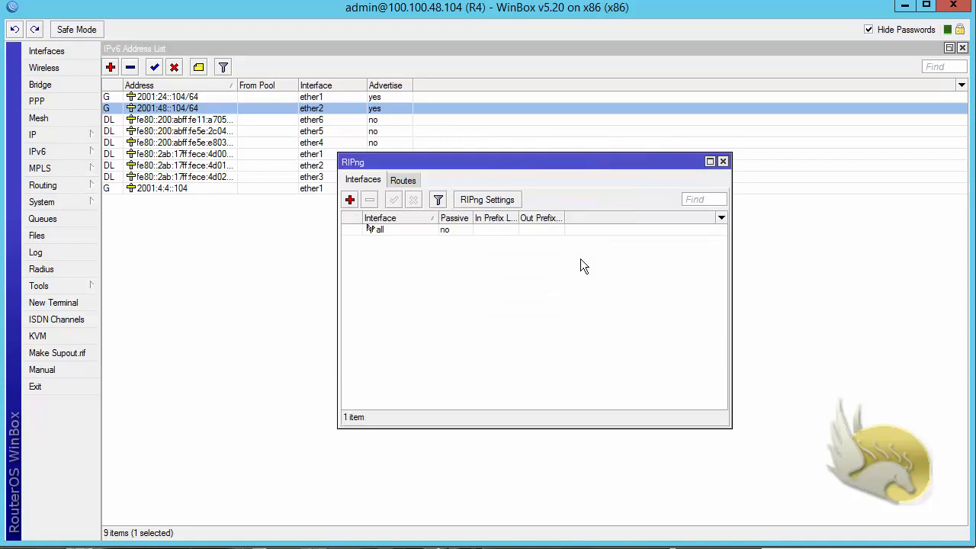
left_click(408, 179)
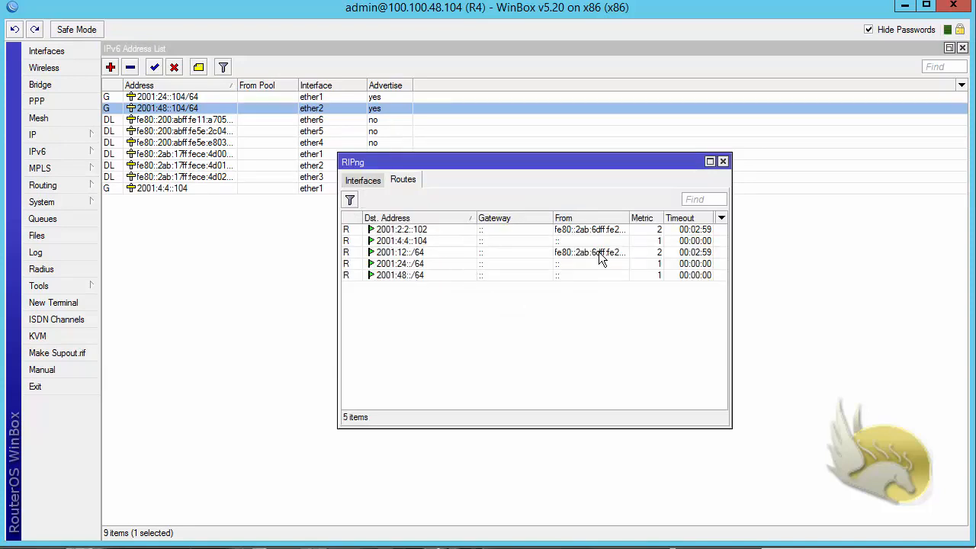
left_click(723, 161)
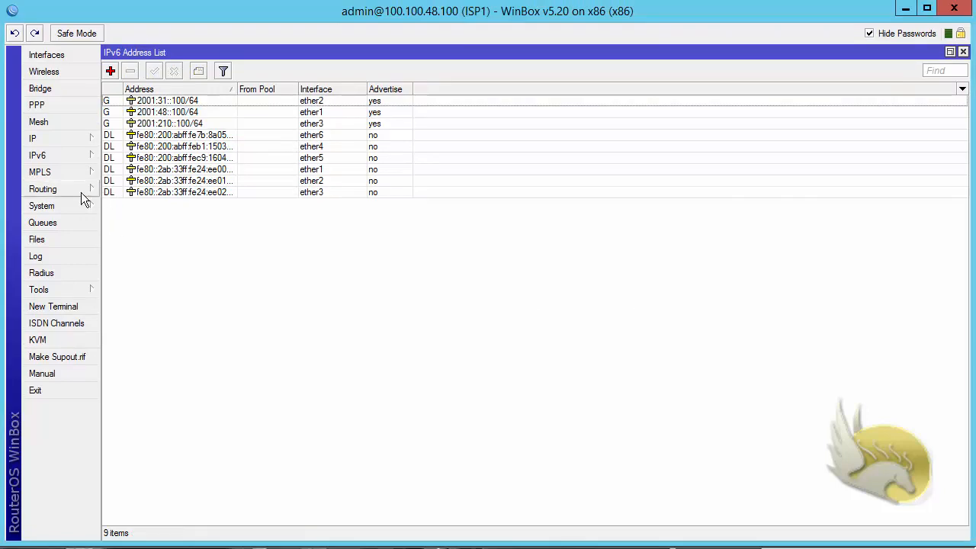
On router ISP1, enable RIPng by adding an entry for all interfaces.
left_click(81, 191)
left_click(160, 357)
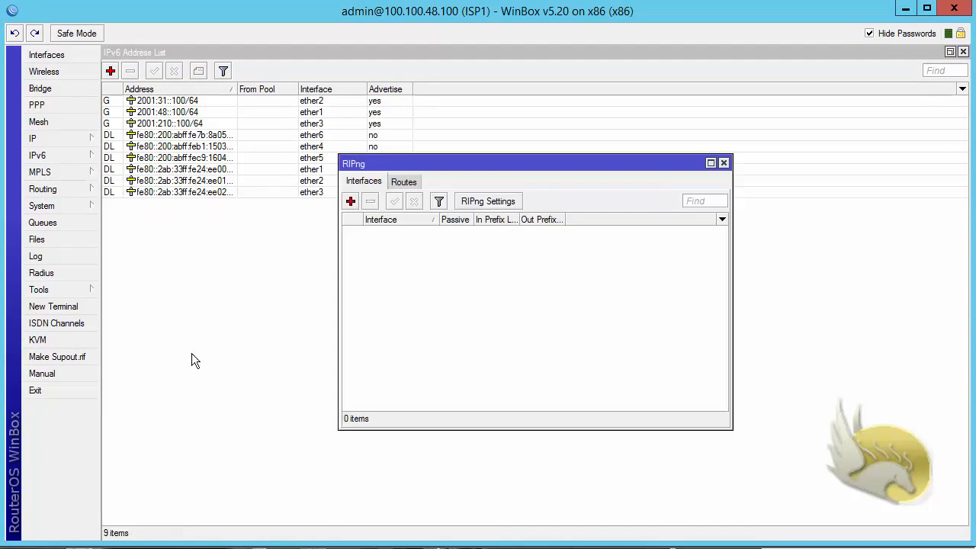
left_click(351, 202)
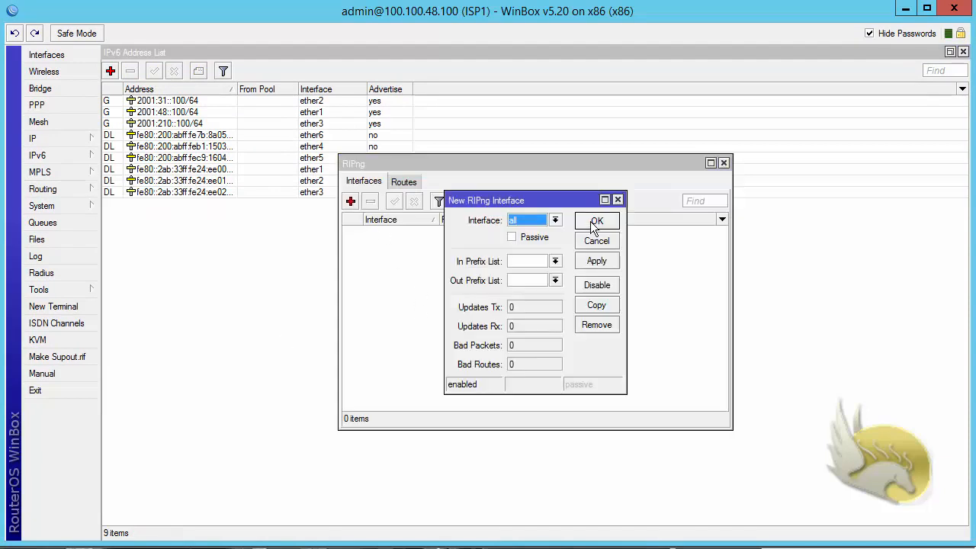
left_click(596, 221)
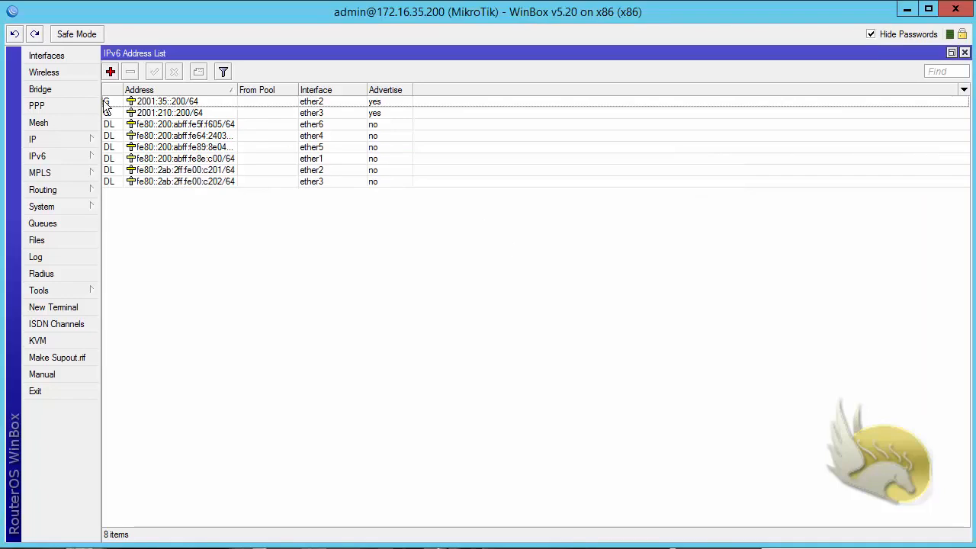
On the MikroTik router at 172.16.35.200, add a RIPng entry for all interfaces and close the RIPng window.
left_click(53, 190)
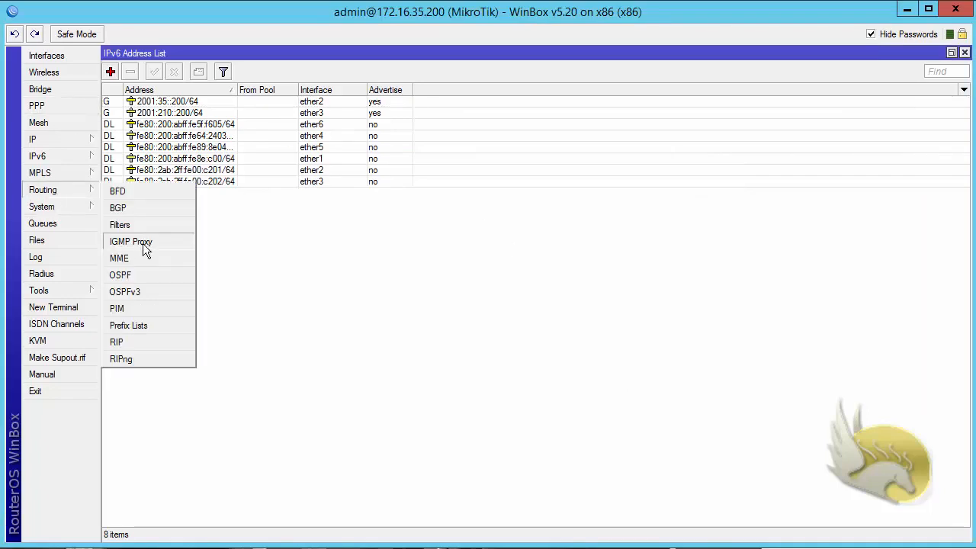
left_click(146, 360)
left_click(351, 203)
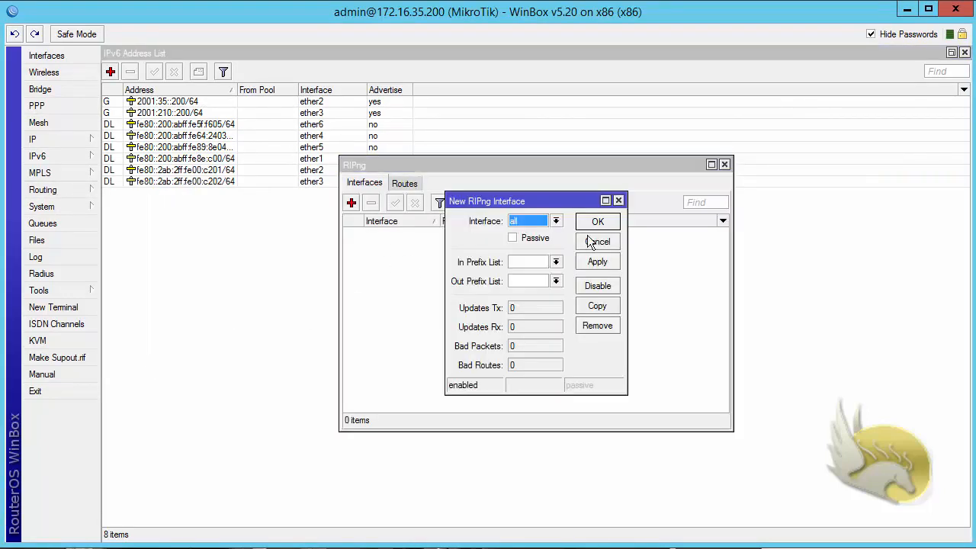
left_click(606, 222)
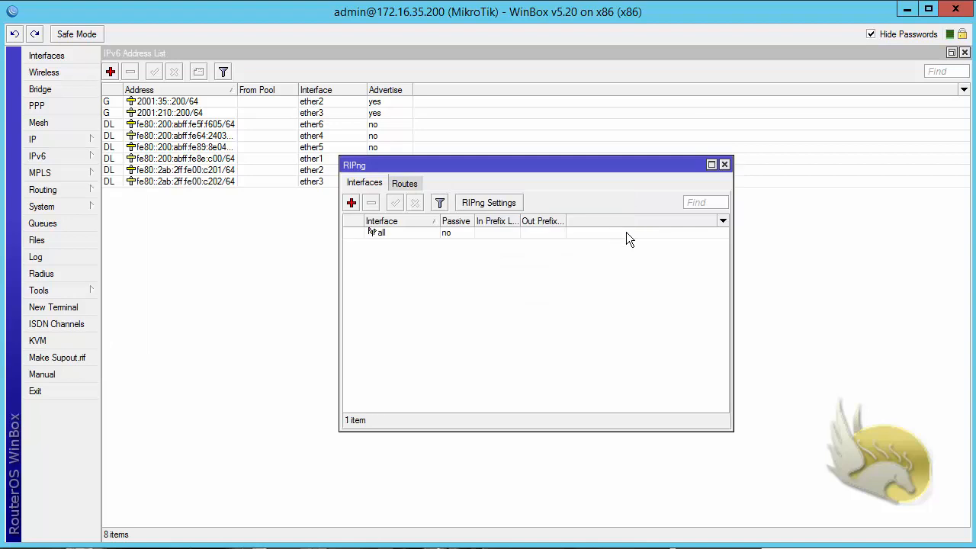
left_click(724, 165)
Open the IPv6 route list at full size and examine the routes learned through RIPng.
left_click(75, 192)
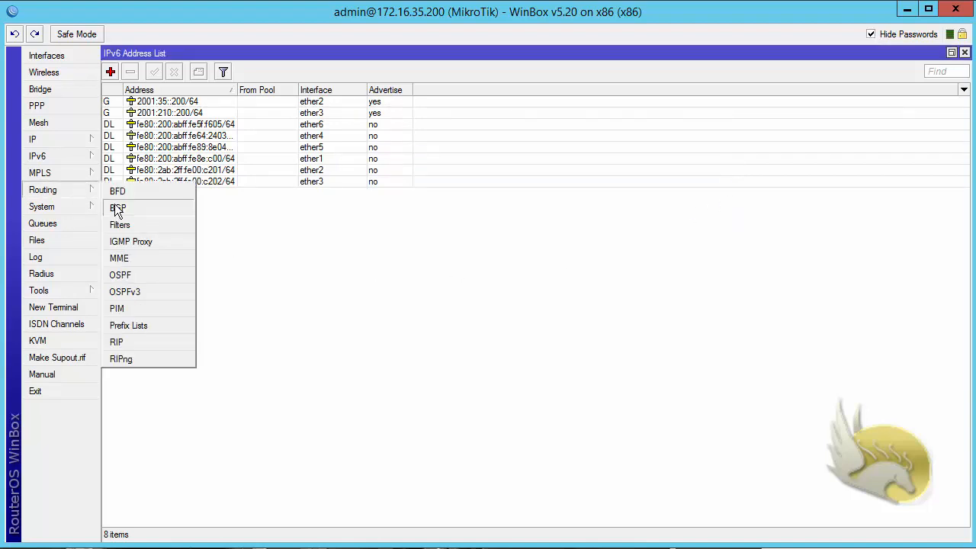
left_click(65, 158)
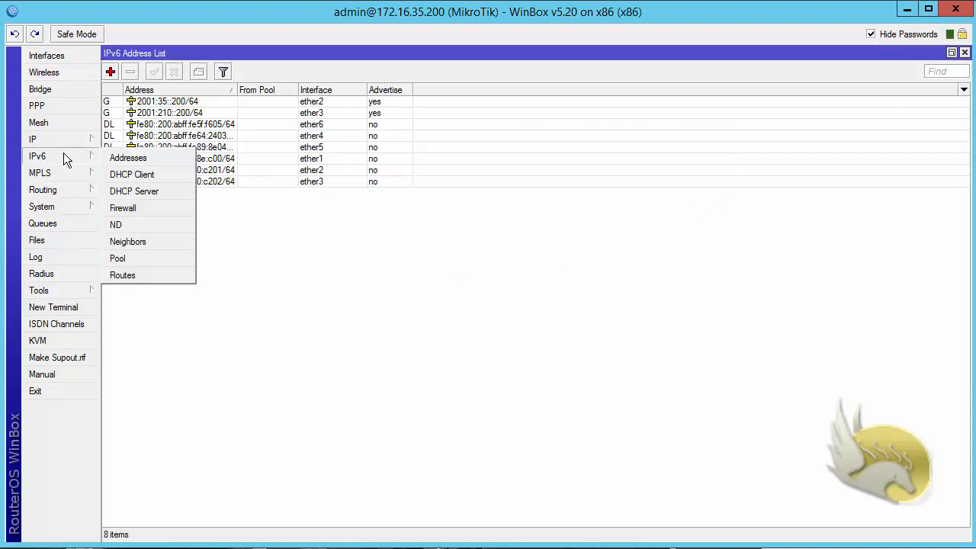
left_click(142, 272)
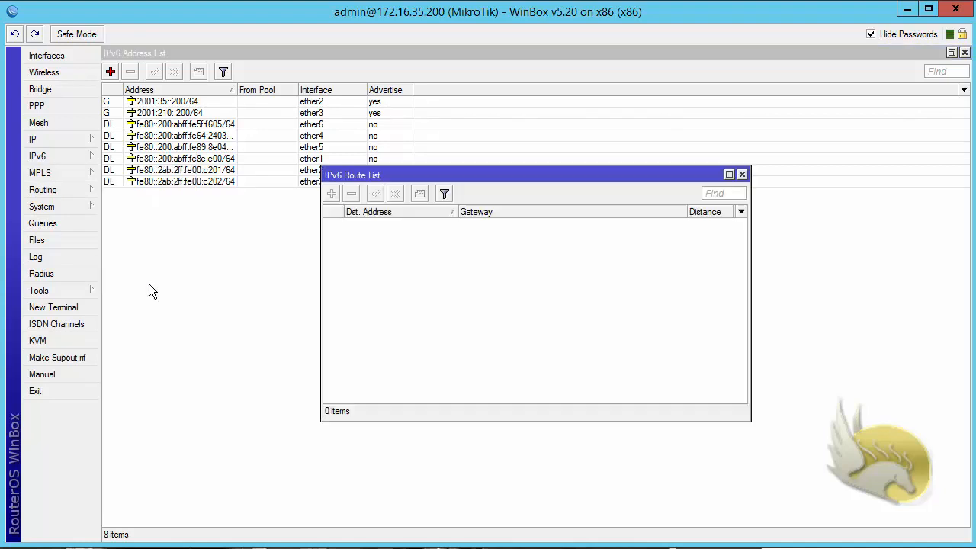
double_click(555, 177)
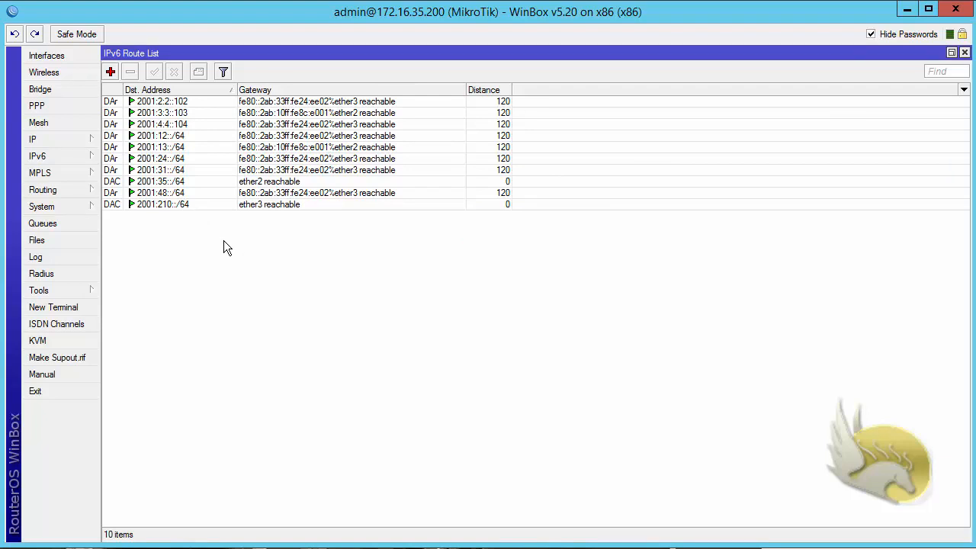
Ping R2's loopback address 2001:2:2::102 to test IPv6 reachability, and stop the ping after several replies.
left_click(81, 289)
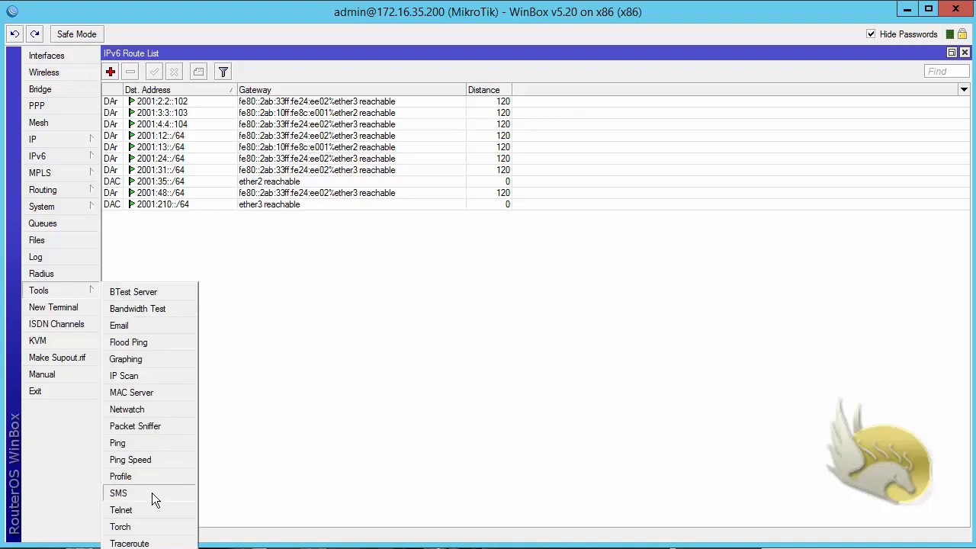
left_click(142, 444)
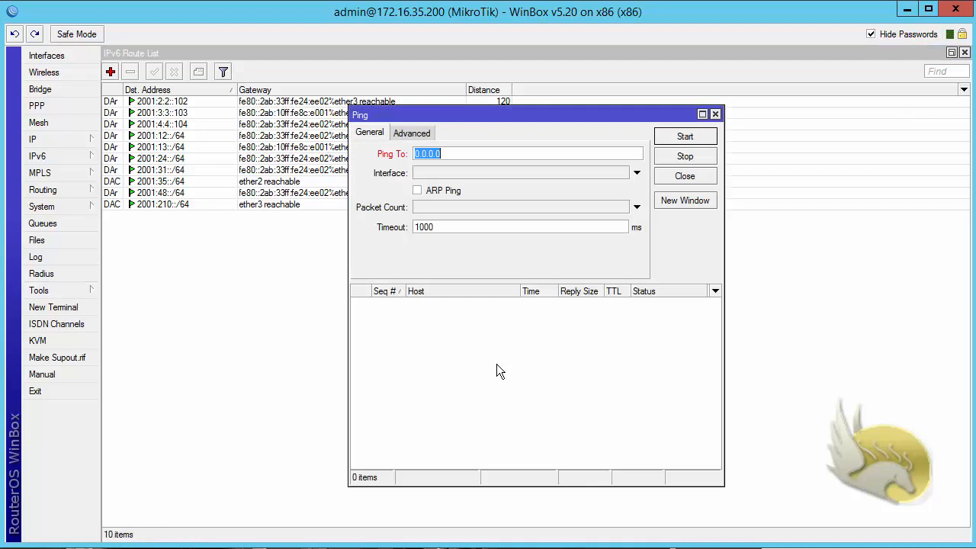
type("2001:2:2::102")
key("Return")
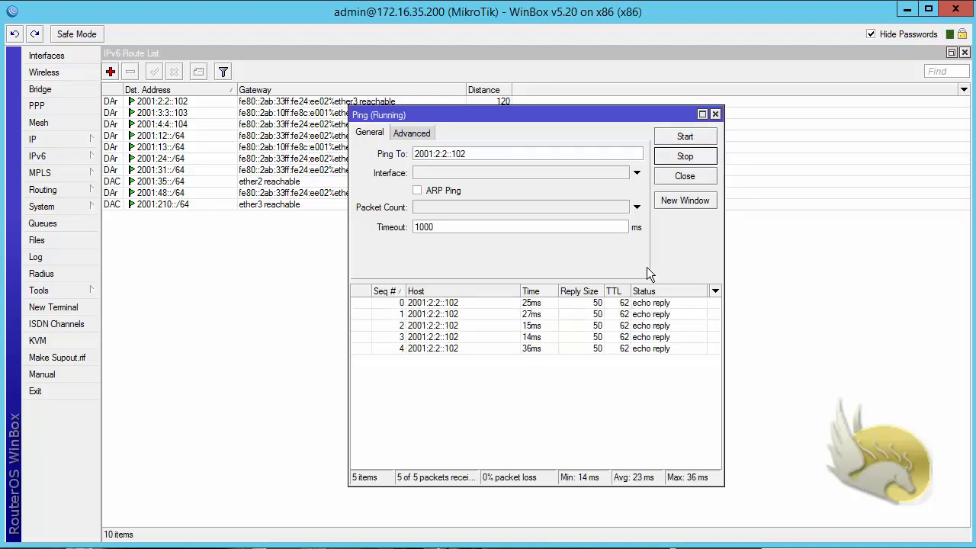
left_click(672, 158)
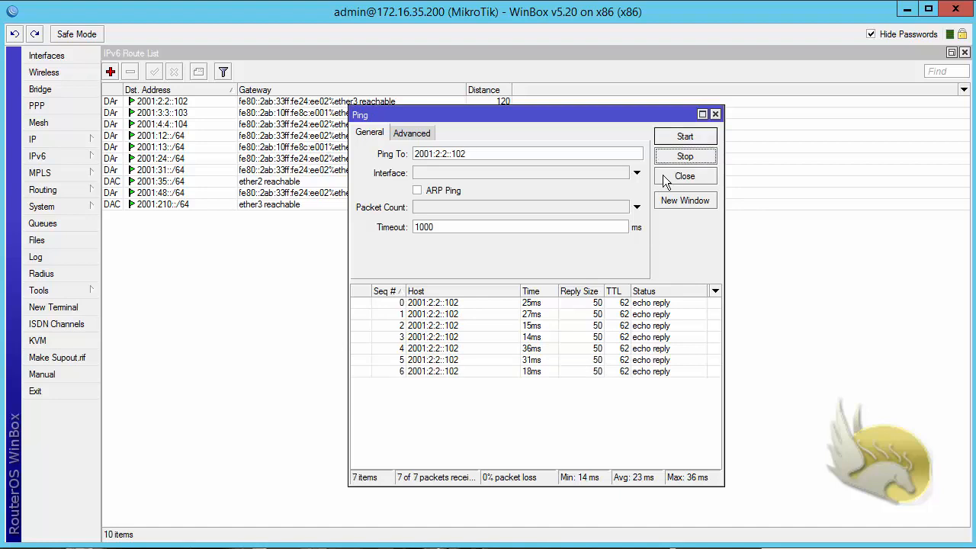
Replace the ping tool with a full-size RIPng window and examine the redistribution, metric and timer options in RIPng Settings, cancelling without changes.
left_click(665, 180)
left_click(76, 195)
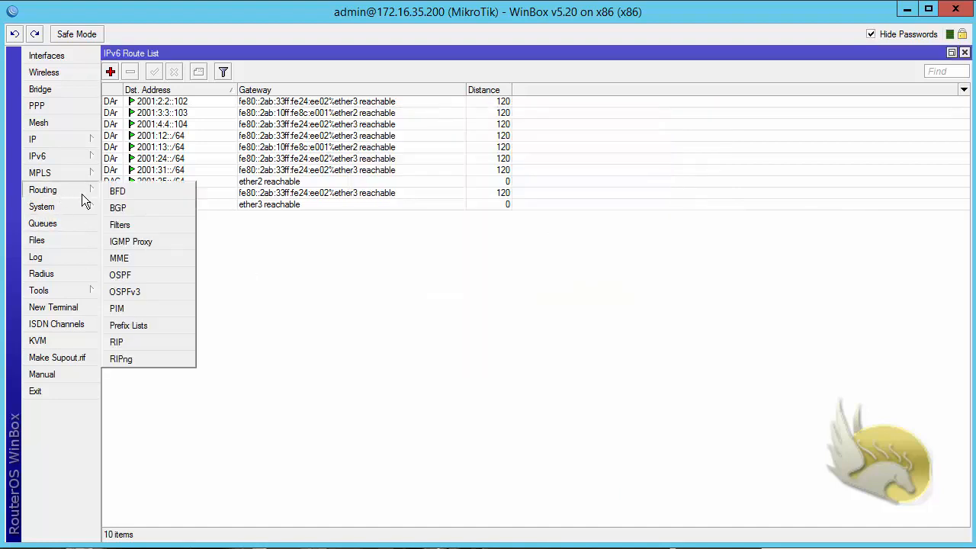
left_click(138, 355)
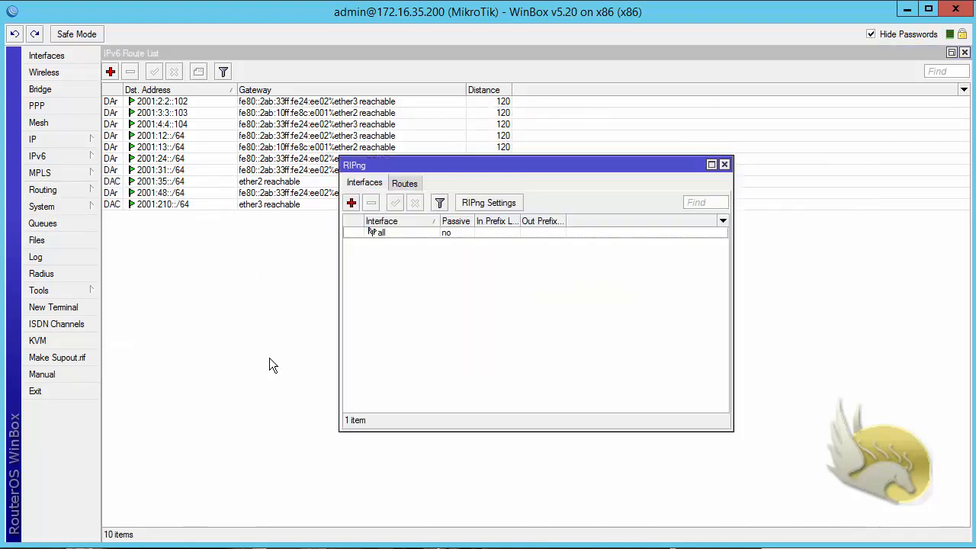
double_click(517, 166)
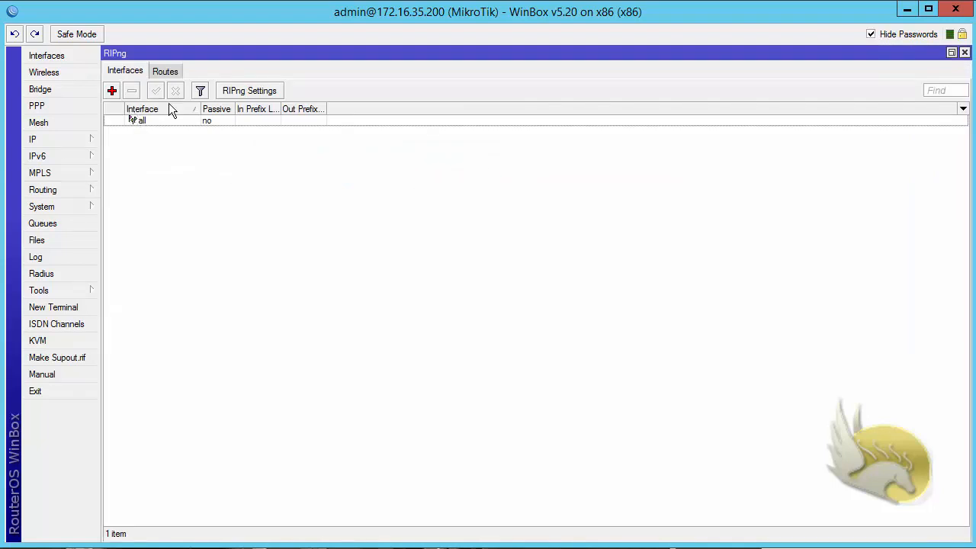
left_click(229, 91)
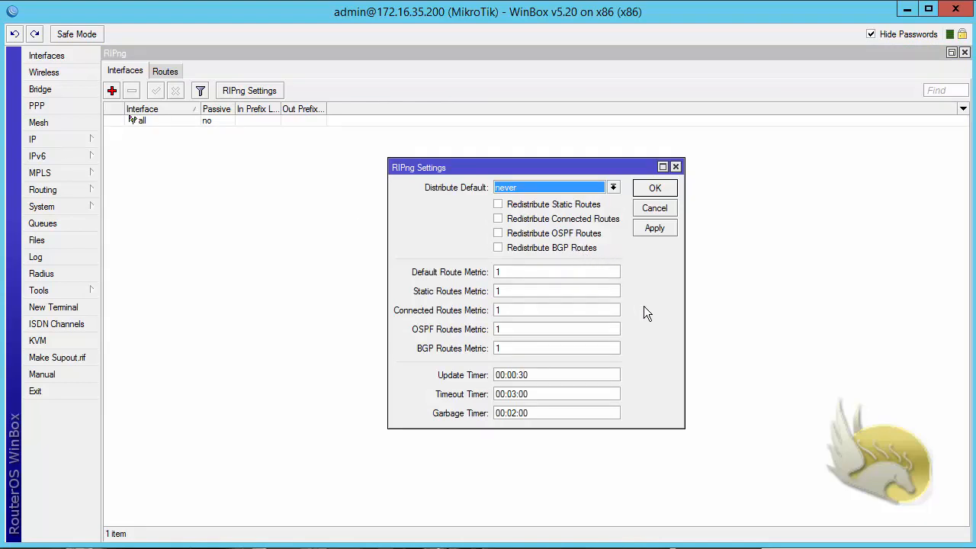
left_click(648, 210)
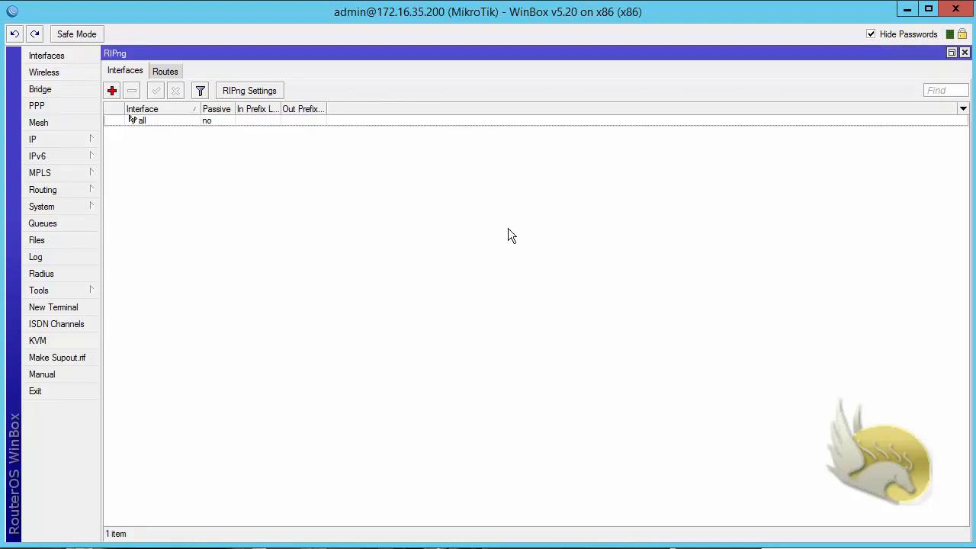
Open the RIPng entry for all interfaces, examine its interface choices, passive and prefix list options, and close it with the interface kept at all.
double_click(155, 120)
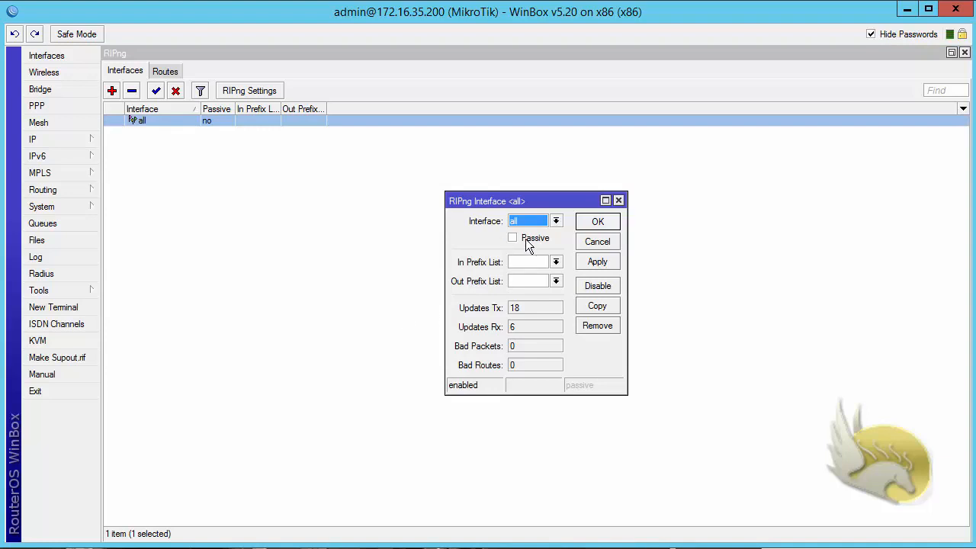
left_click(556, 221)
left_click(556, 220)
left_click(585, 225)
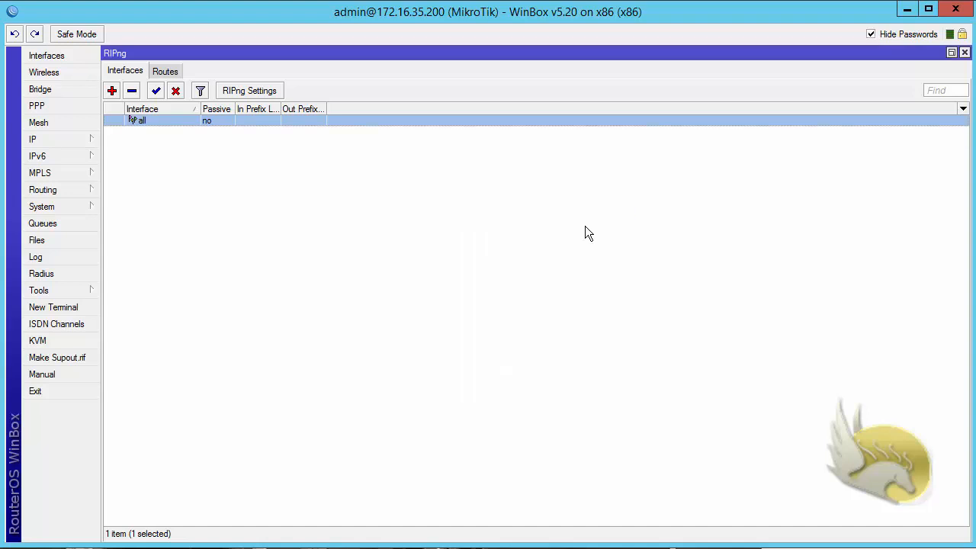